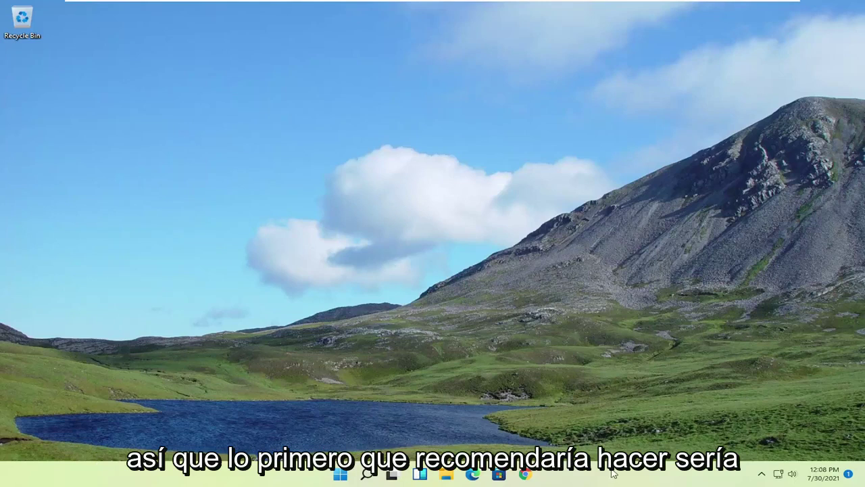
- Review the programs that launch at startup in Task Manager, selecting the Microsoft OneDrive entry, and close the window
right_click(340, 475)
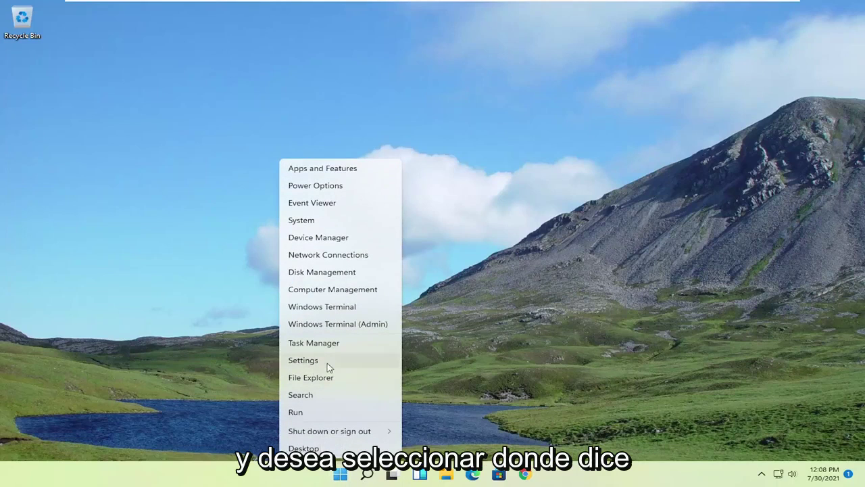
click(307, 342)
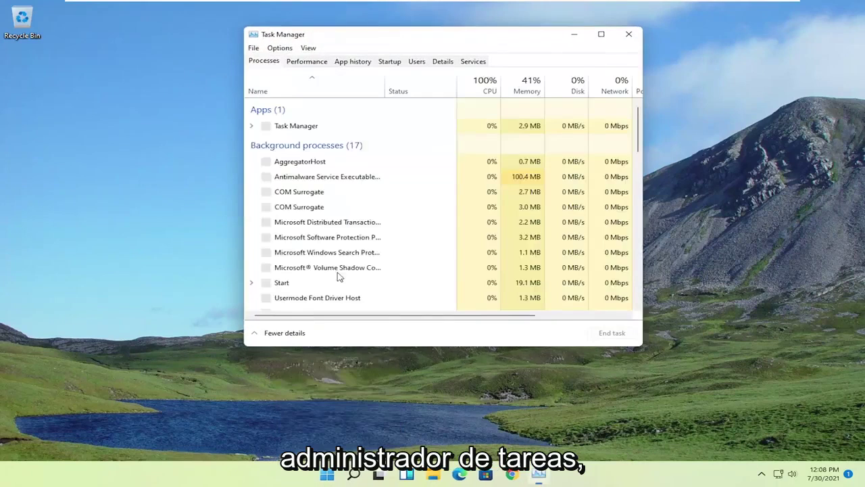
click(391, 62)
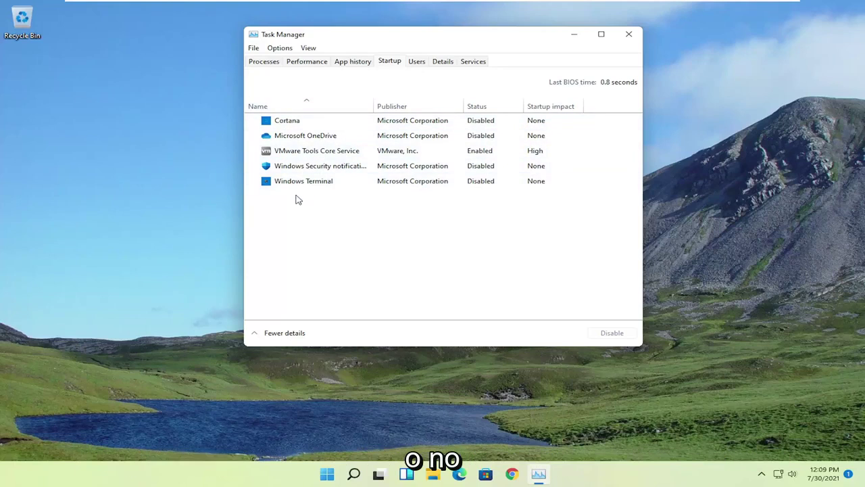
click(299, 139)
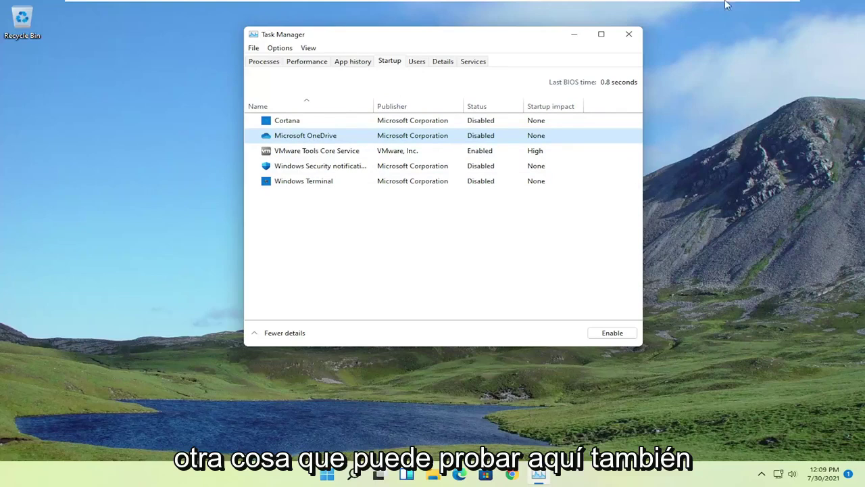
click(629, 34)
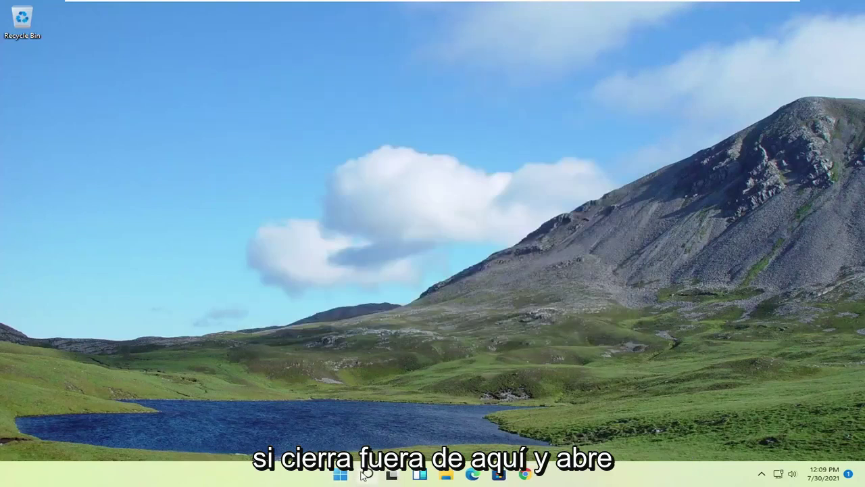
- Open Control Panel through a system search and display its items as large icons
click(365, 475)
text(cont)
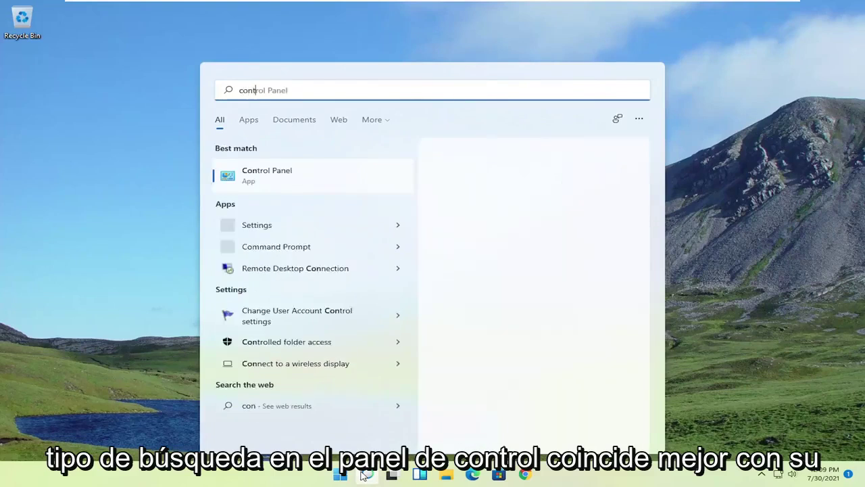
text(rol pane)
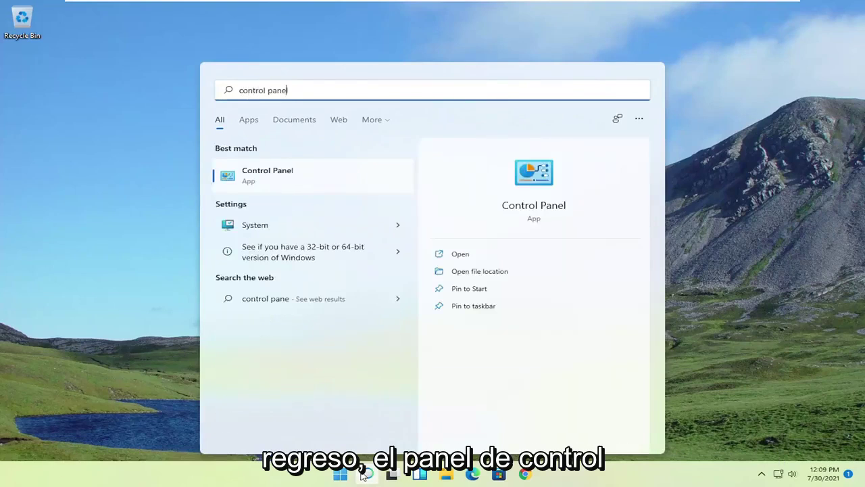
text(l)
click(377, 183)
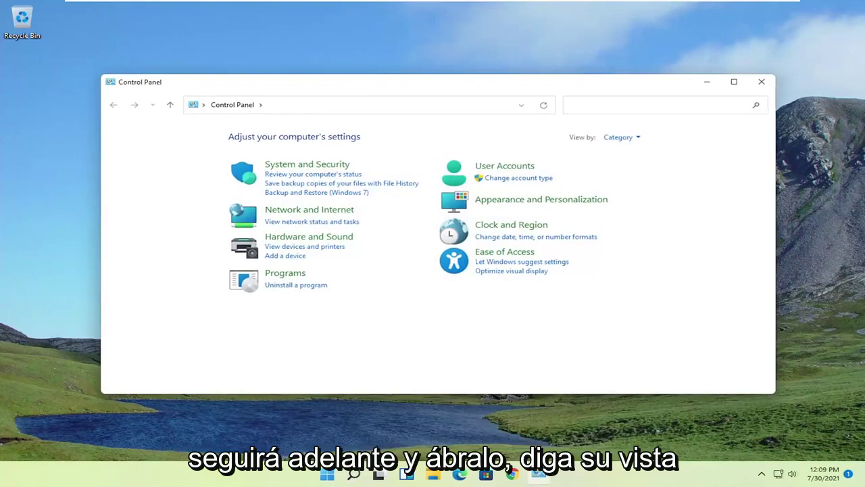
click(620, 137)
click(622, 166)
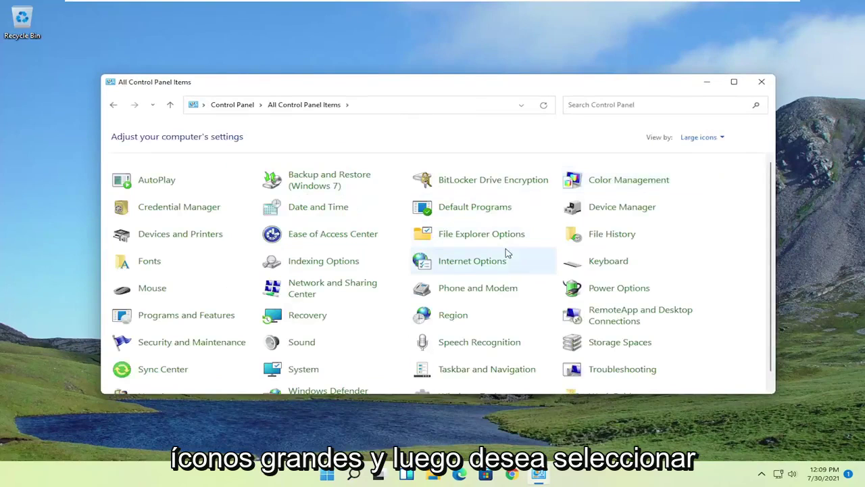
- Switch the power plan to High performance from the additional plans in Power Options, and close the window
scroll(514, 253, down, 1)
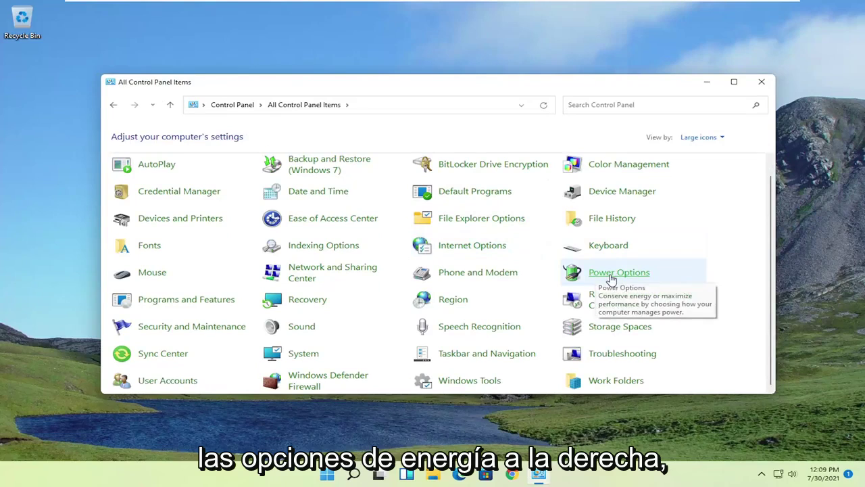
click(613, 273)
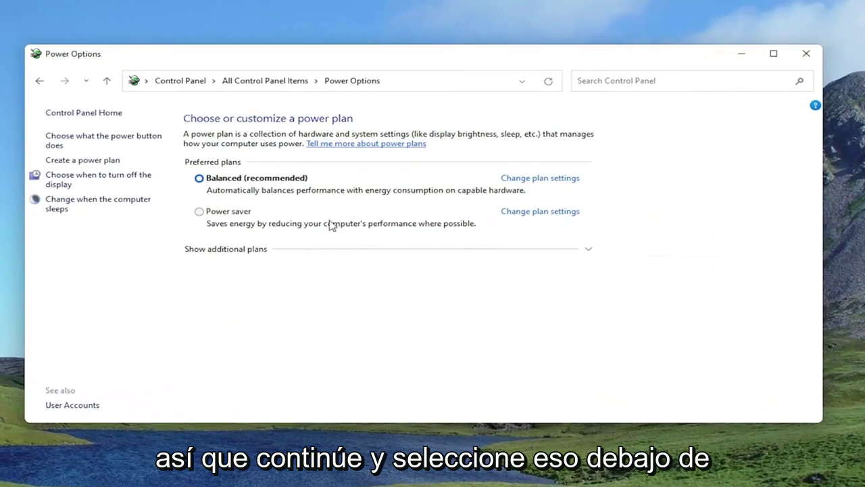
click(255, 253)
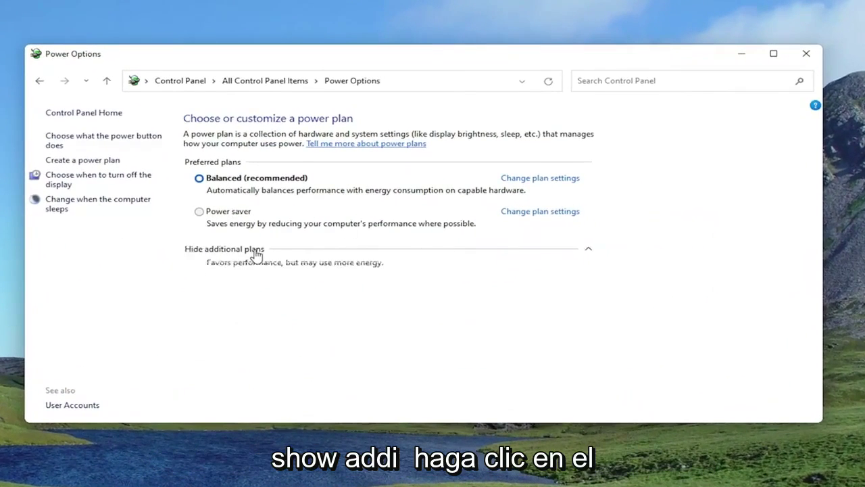
click(200, 268)
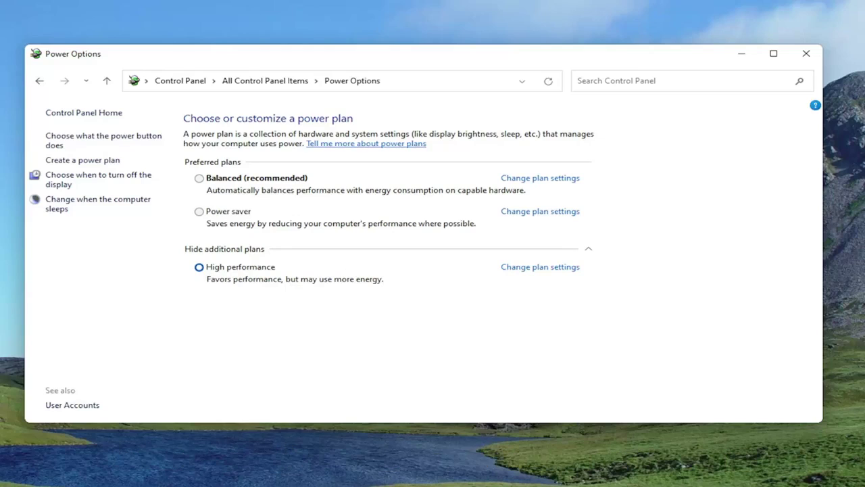
click(804, 53)
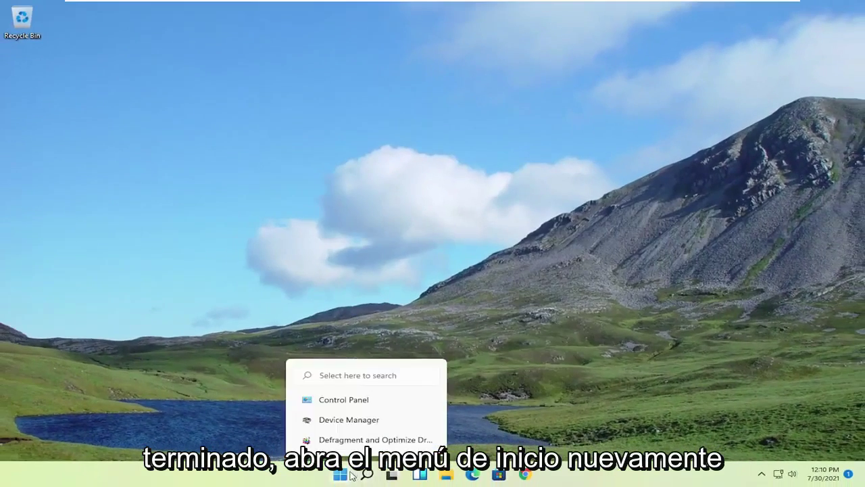
- Open Device Manager through a system search and expand the Display adapters category
click(340, 476)
text(device mana)
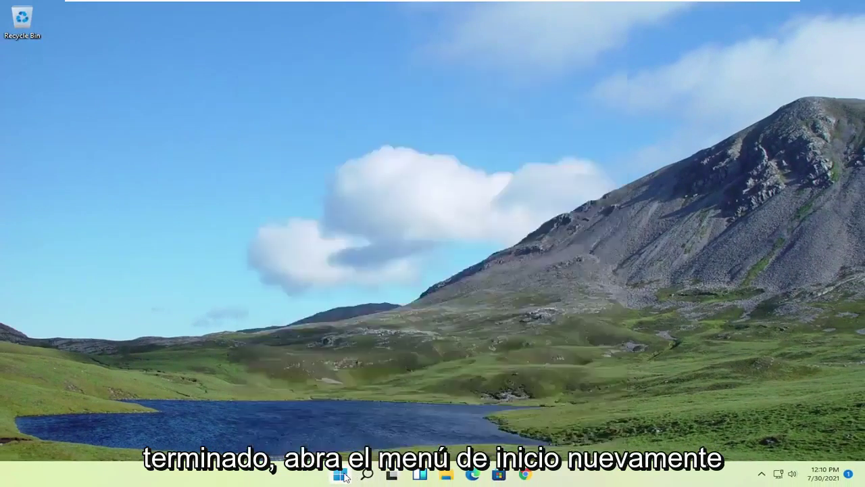
text(ger)
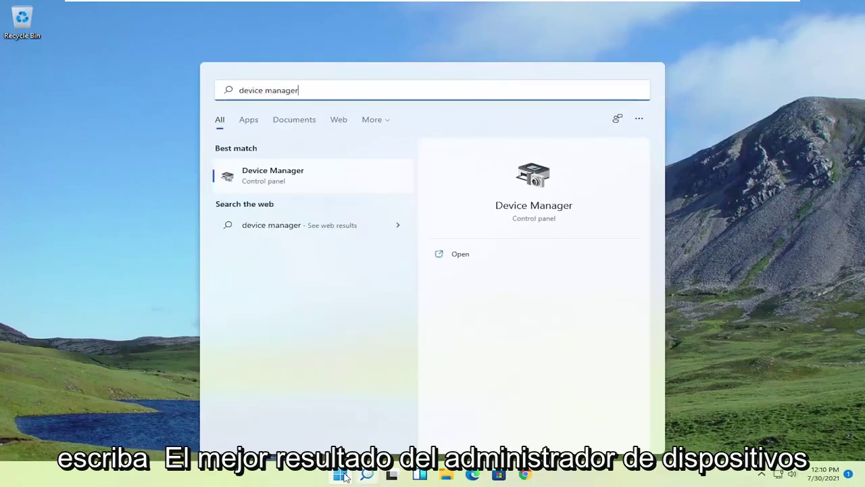
click(290, 179)
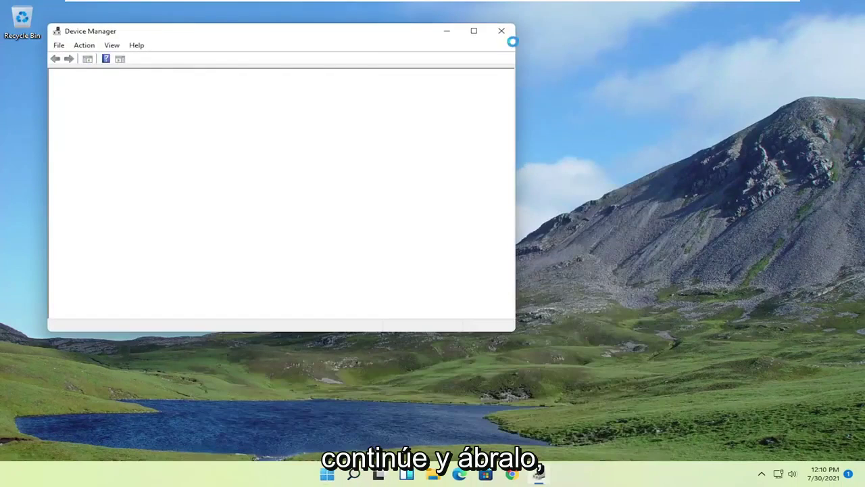
drag(370, 50, 526, 72)
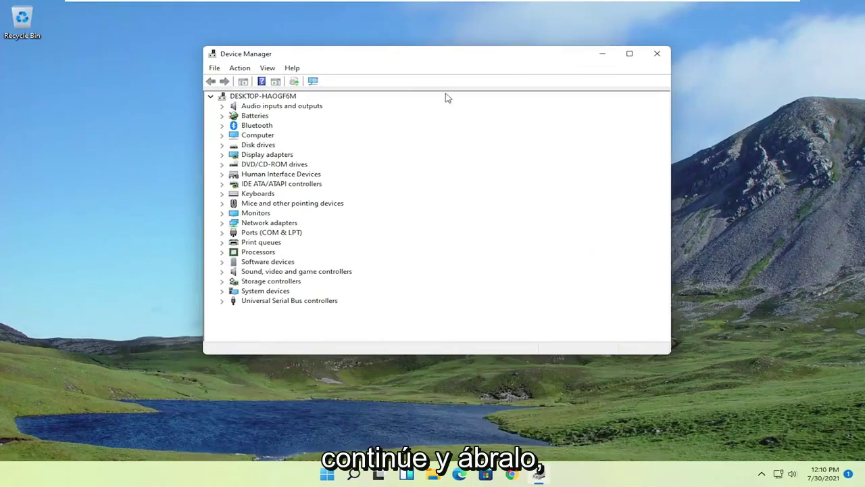
click(284, 156)
double_click(274, 157)
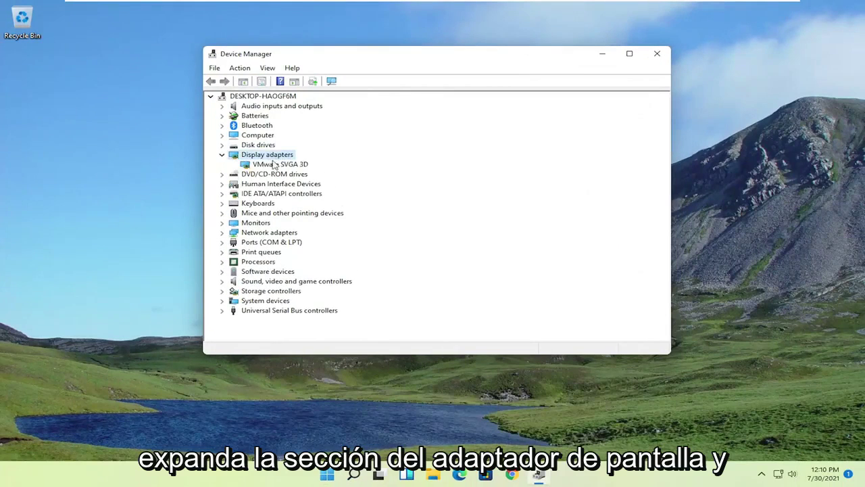
- Update the VMware SVGA 3D display driver manually, installing the VMware SVGA 3D model from the list of available drivers on the computer
right_click(275, 167)
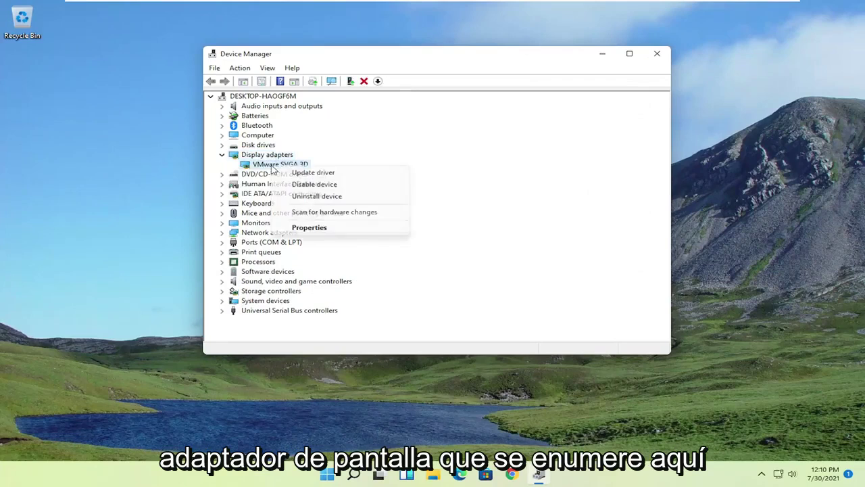
click(314, 173)
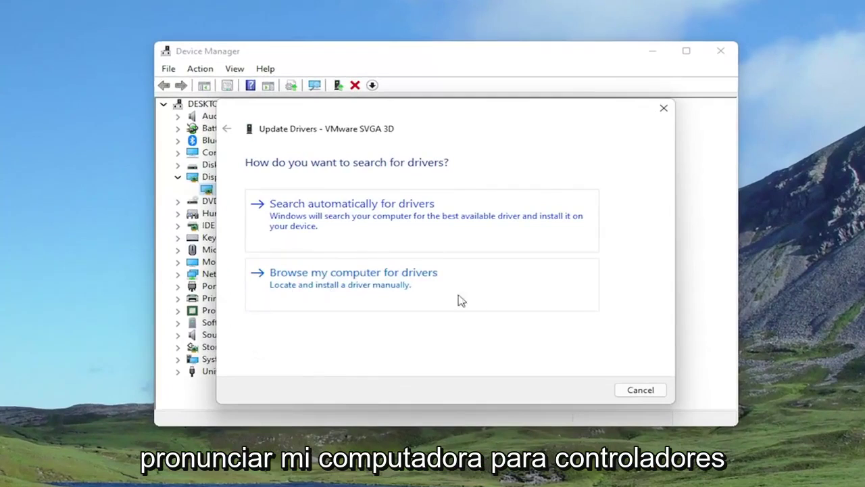
click(398, 290)
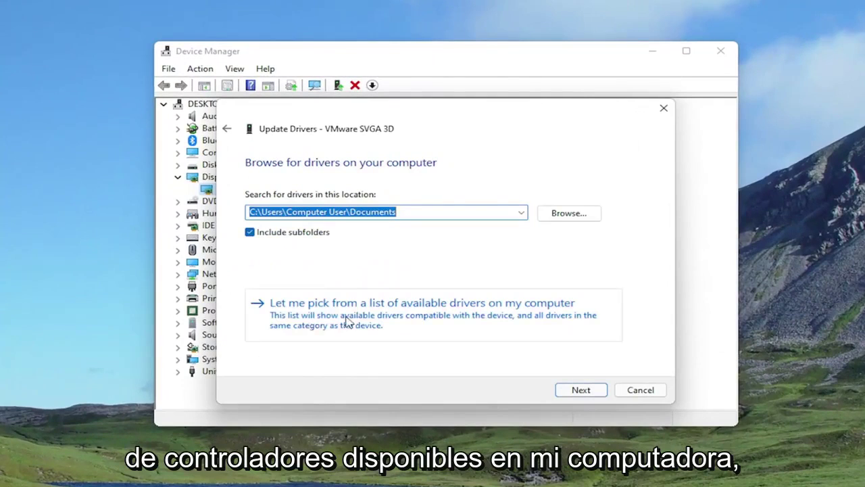
click(374, 324)
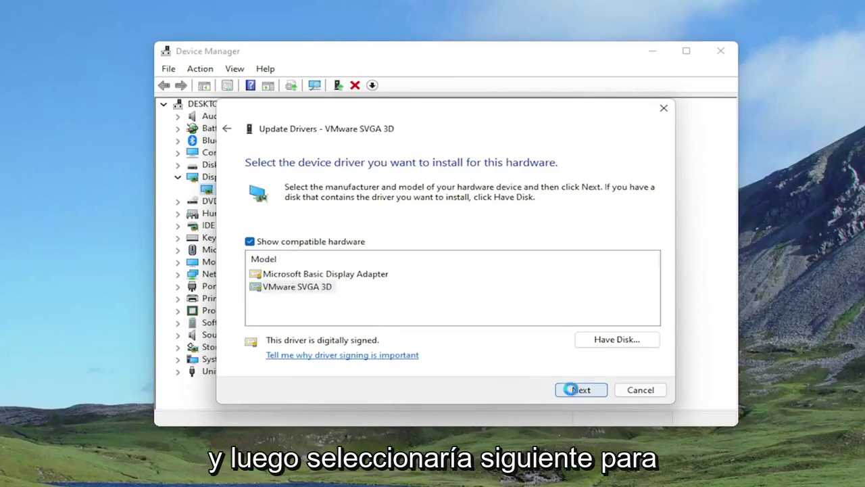
click(573, 392)
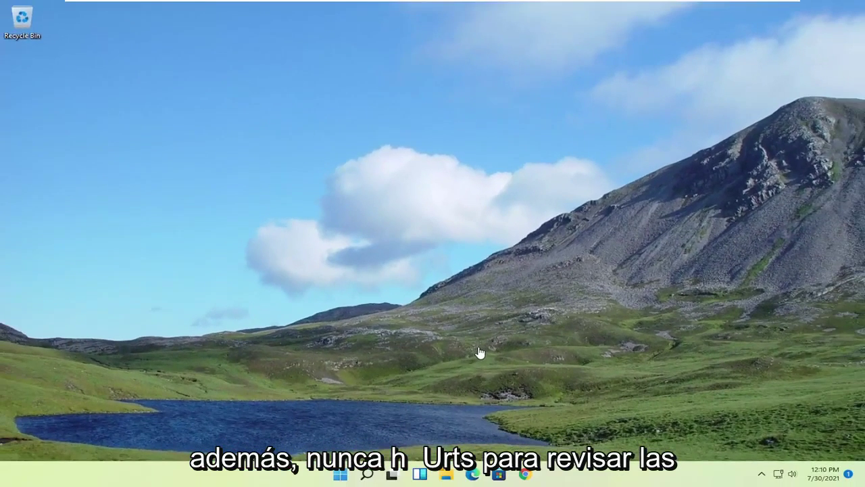
- Examine the installed programs under Apps & features for unneeded ones, and close Settings
click(367, 474)
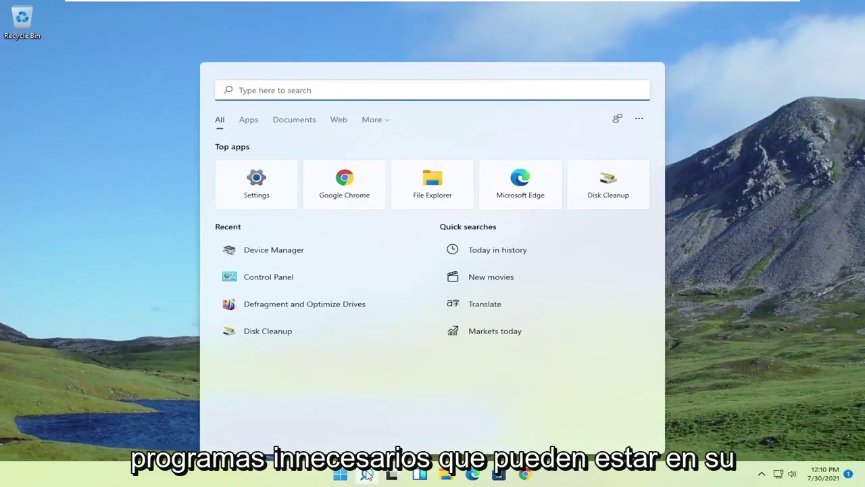
text(apps and)
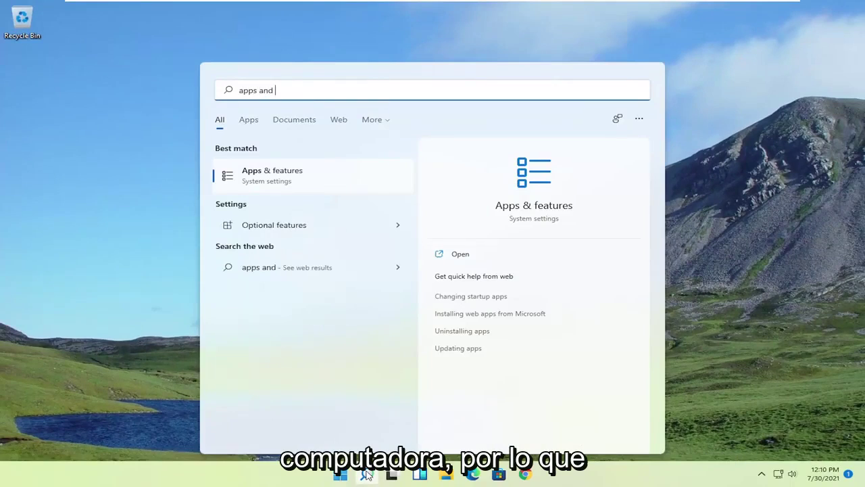
click(305, 181)
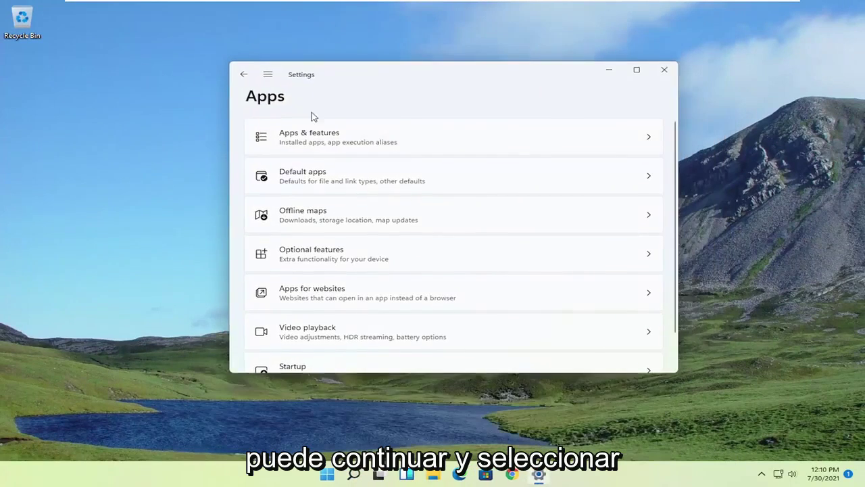
click(296, 140)
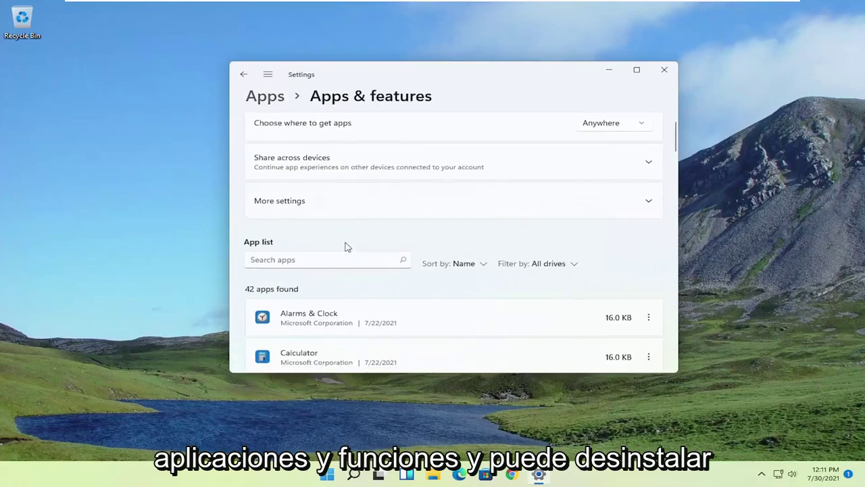
scroll(345, 247, down, 2)
scroll(342, 252, down, 5)
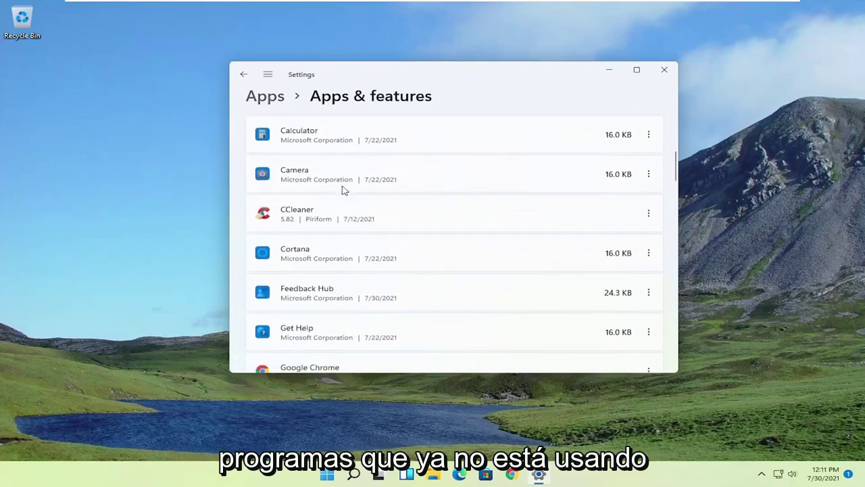
scroll(365, 267, down, 1)
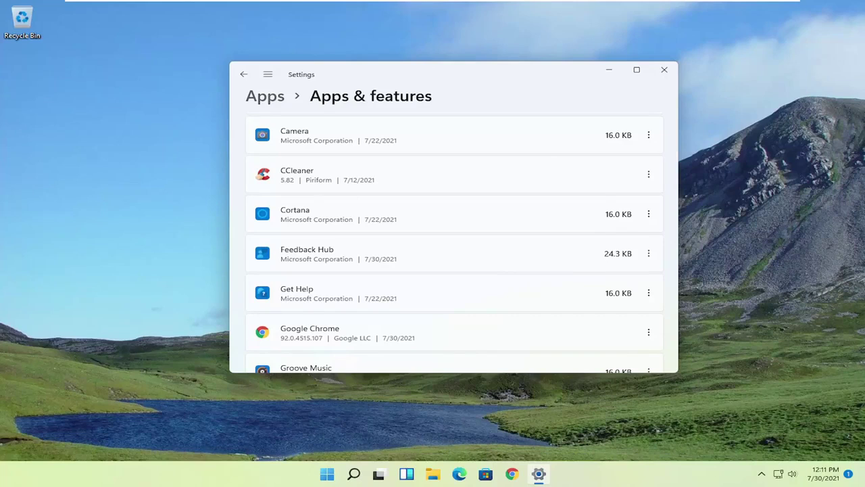
click(663, 70)
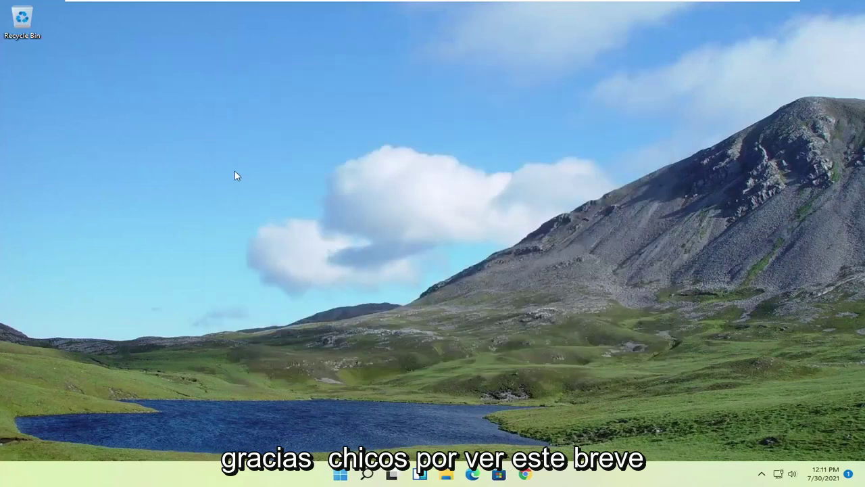